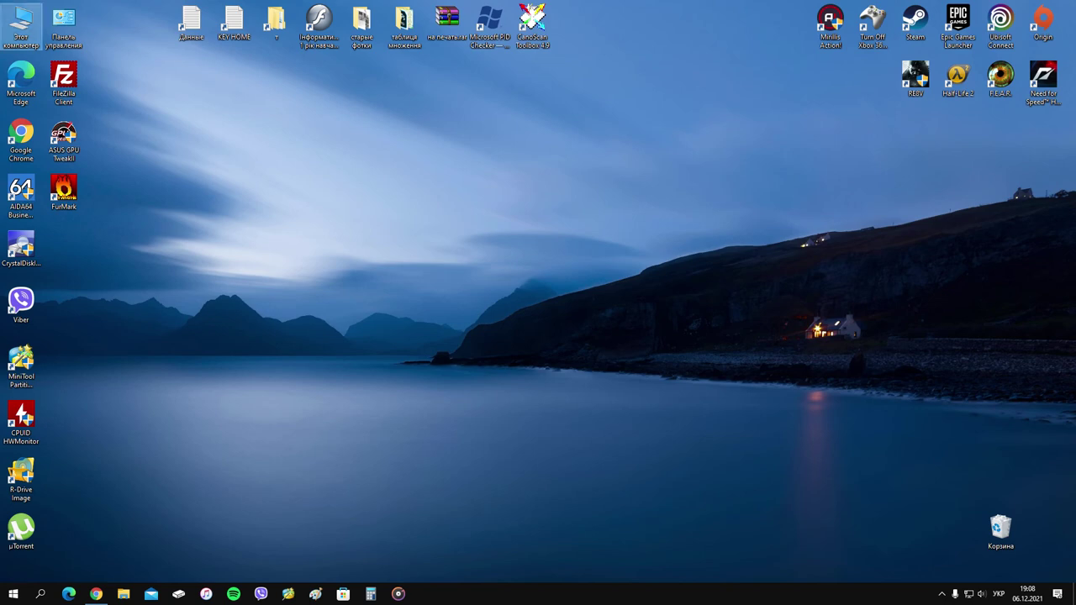
Step: Refresh the desktop and open the Install folder on the Архив (D:) drive in File Explorer
right_click(181, 89)
left_click(219, 121)
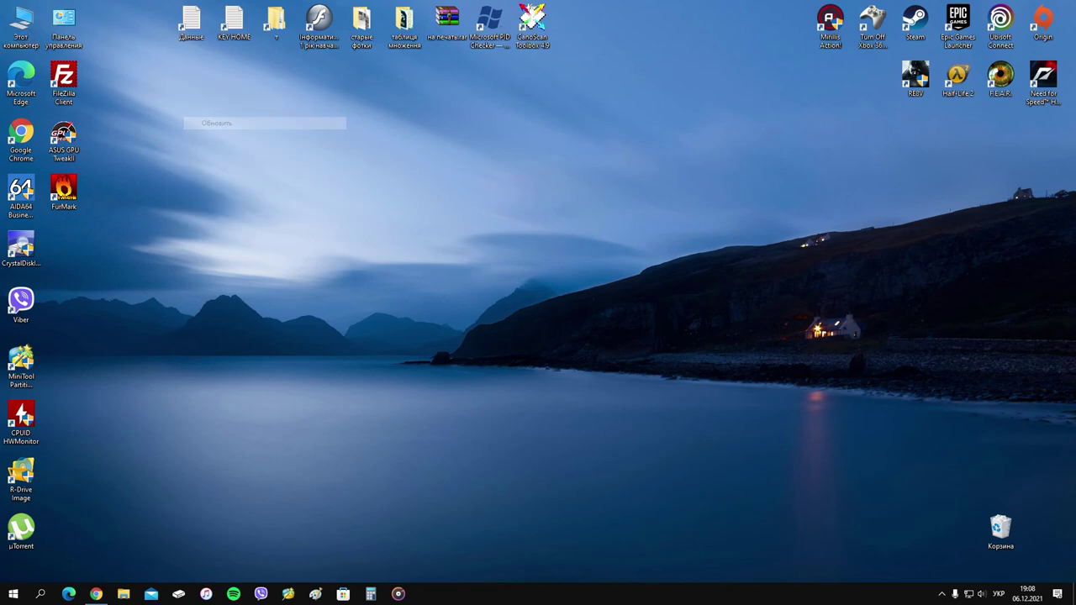
key("Return")
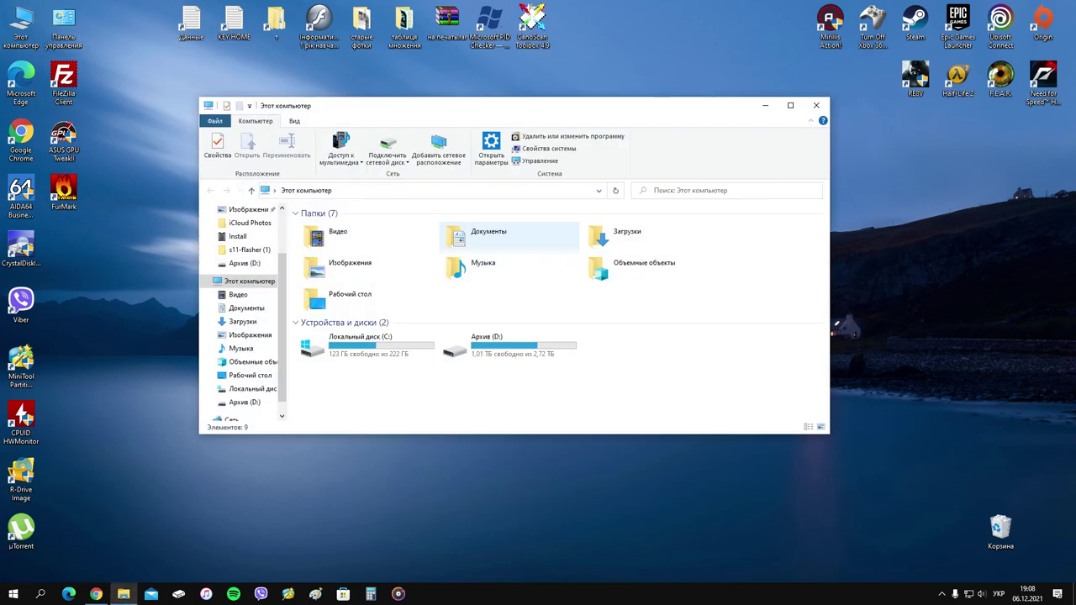
left_click_drag(505, 106, 486, 82)
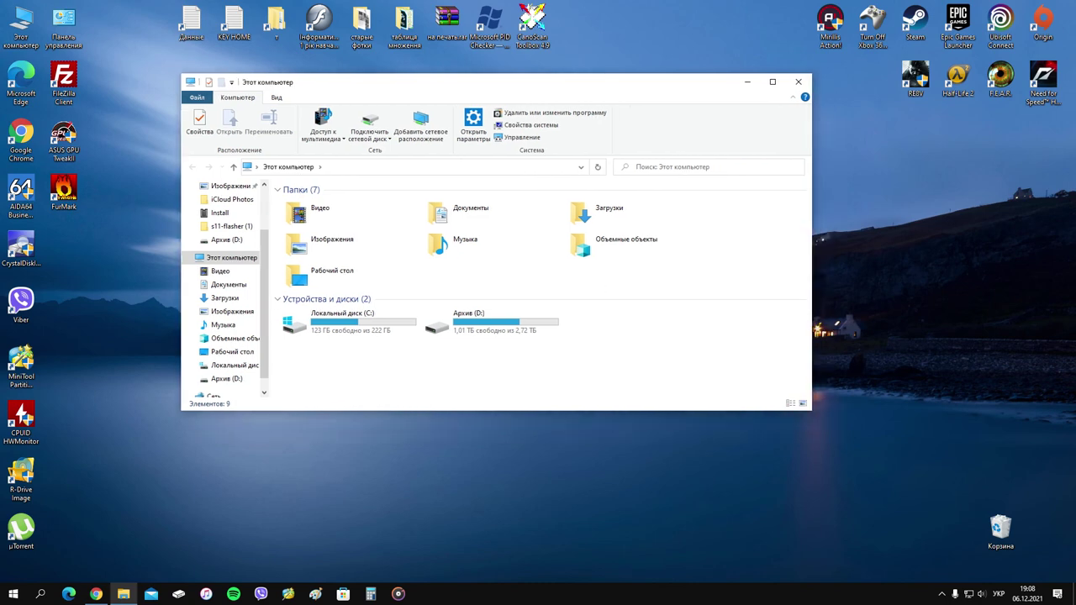
double_click(499, 323)
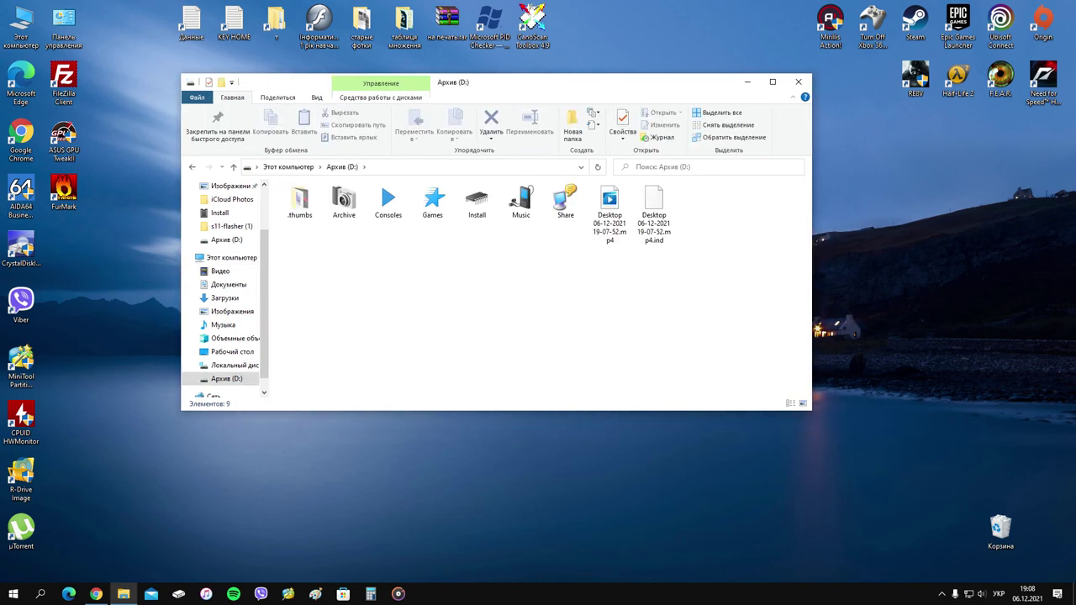
left_click_drag(660, 87, 647, 95)
double_click(463, 210)
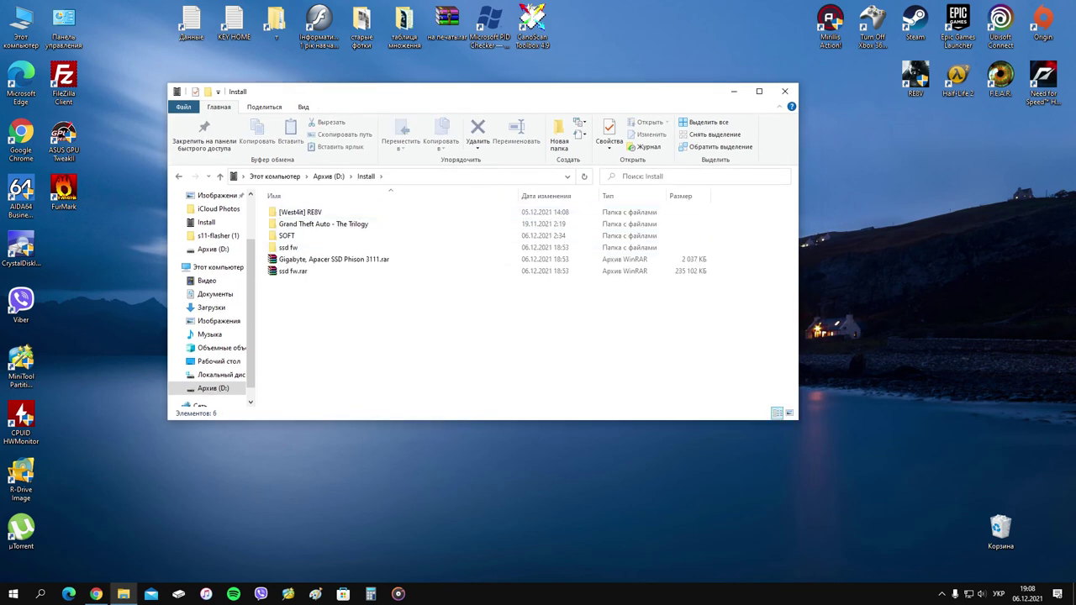
Step: Extract the folder from the Gigabyte, Apacer SSD Phison 3111.rar archive to the desktop and close the archive
left_click(353, 259)
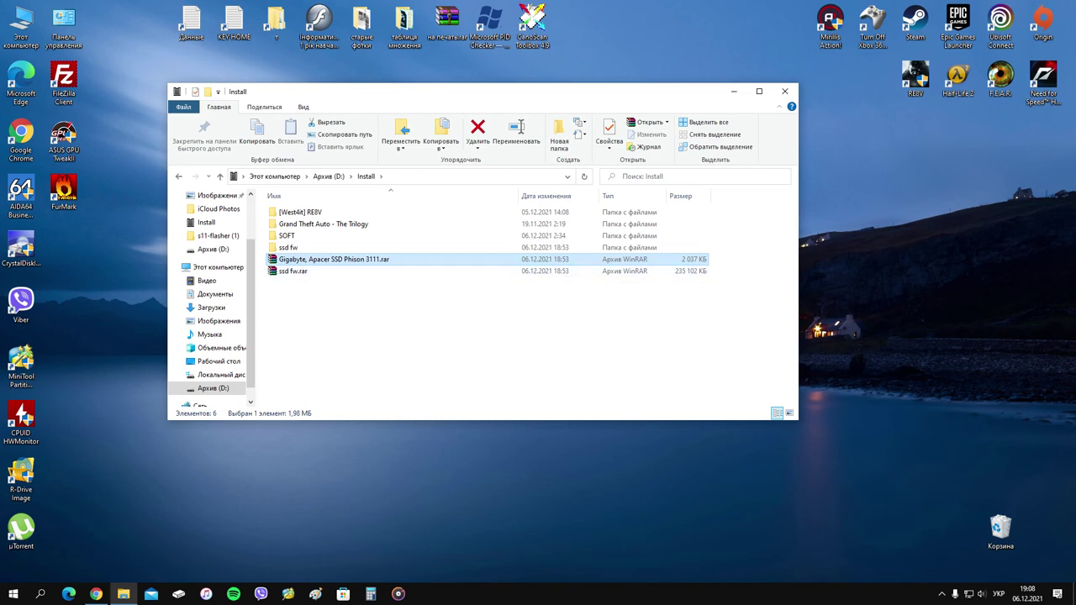
key("Return")
key("Down")
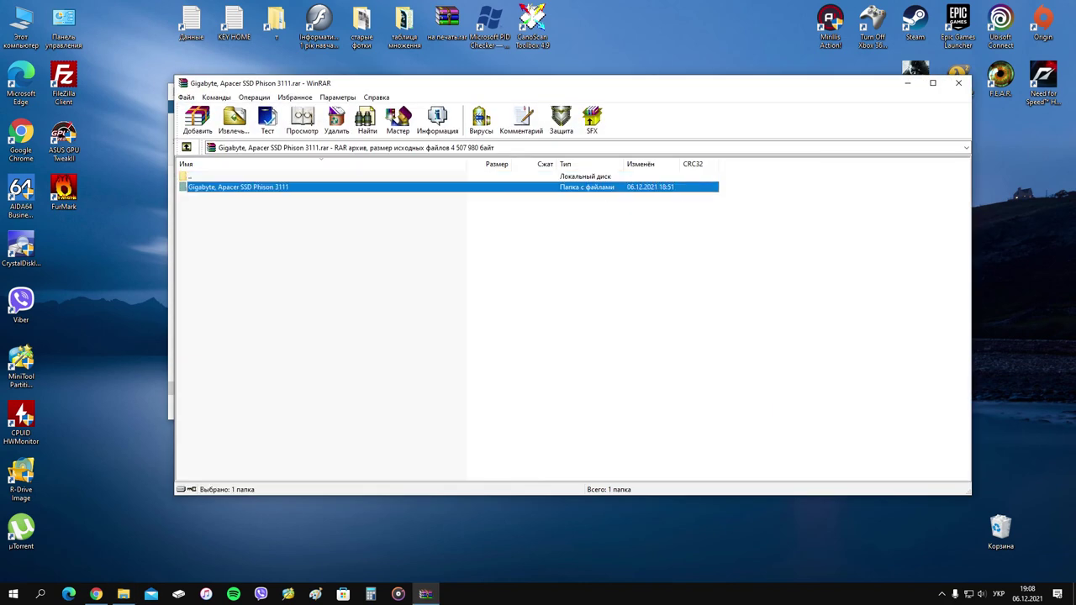
left_click_drag(238, 187, 106, 195)
left_click(958, 83)
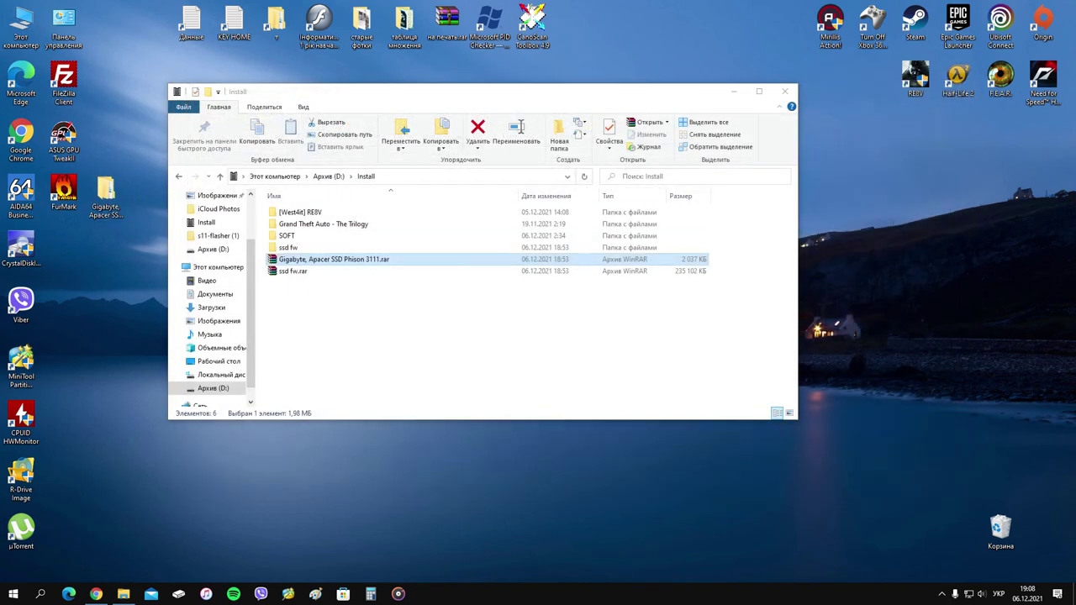
Step: Open the Gigabyte_240 subfolder of the extracted desktop folder and check its executable and phison_flash_id.txt
double_click(105, 193)
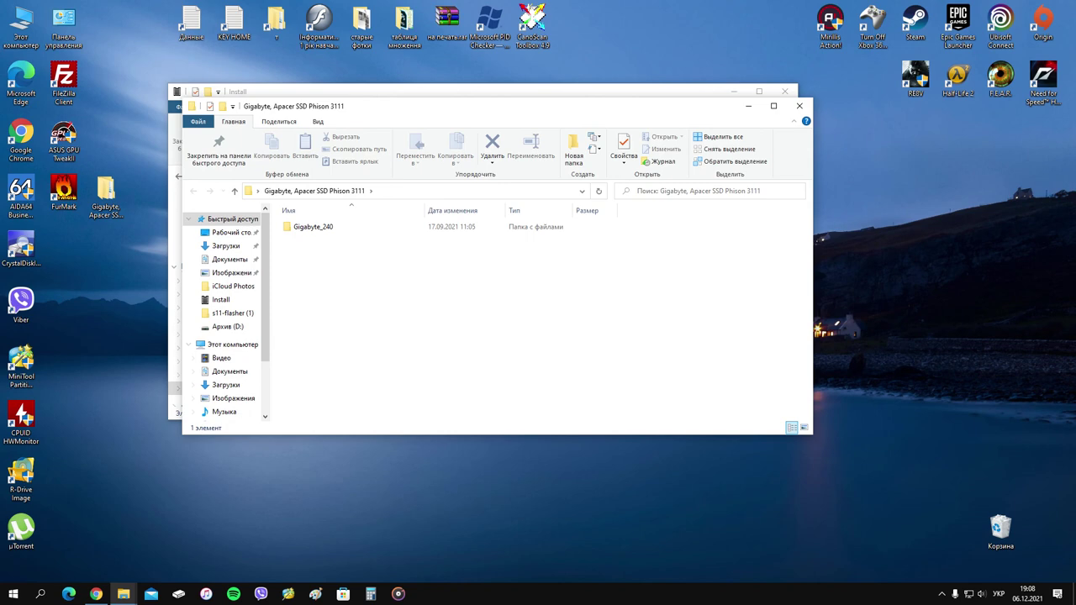
left_click(314, 227)
double_click(313, 227)
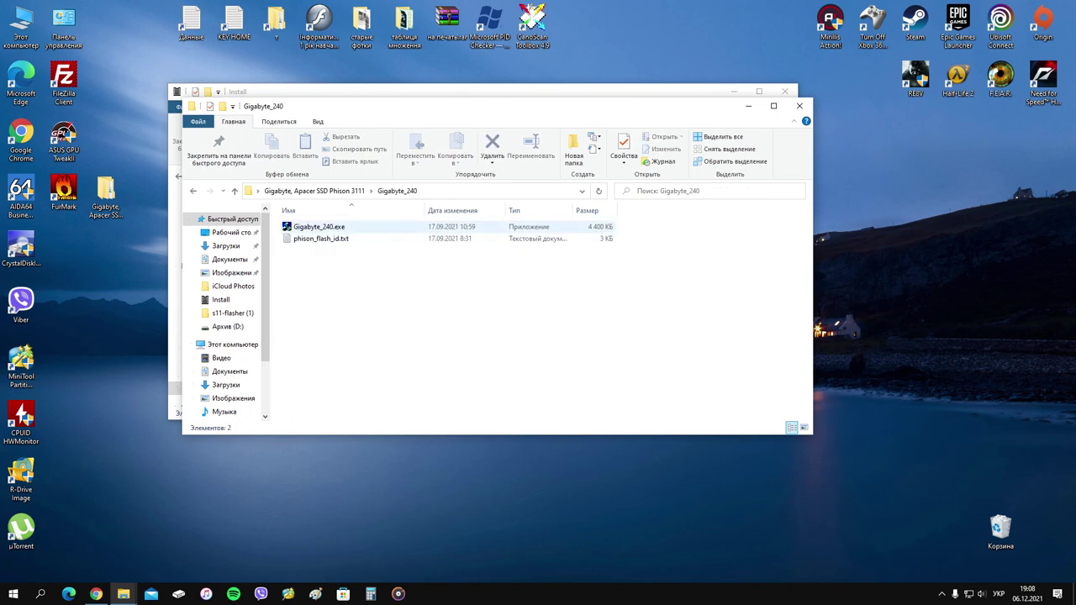
left_click(318, 227)
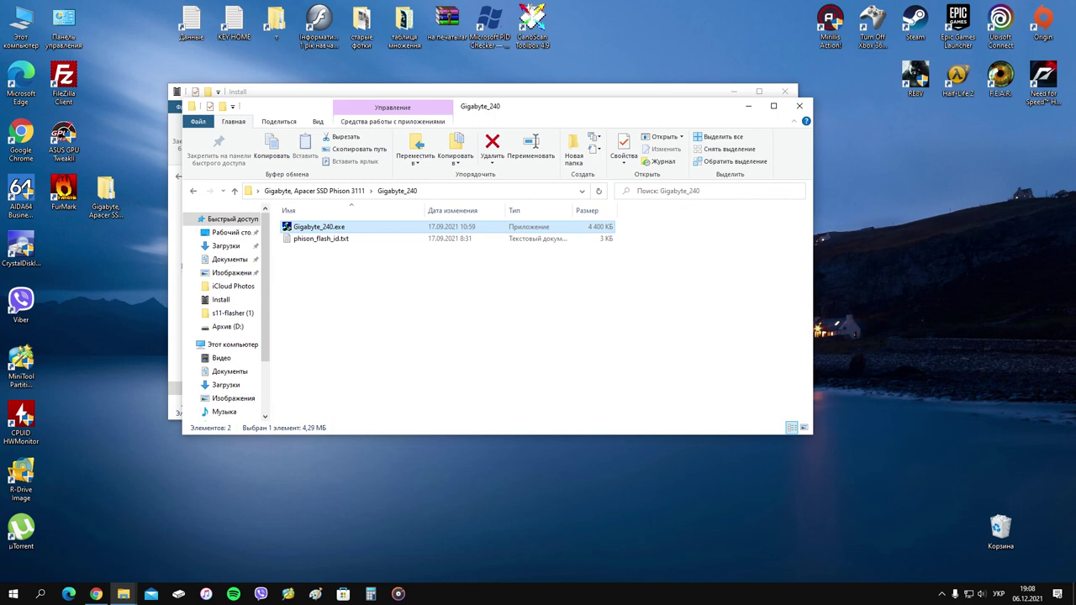
left_click(321, 239)
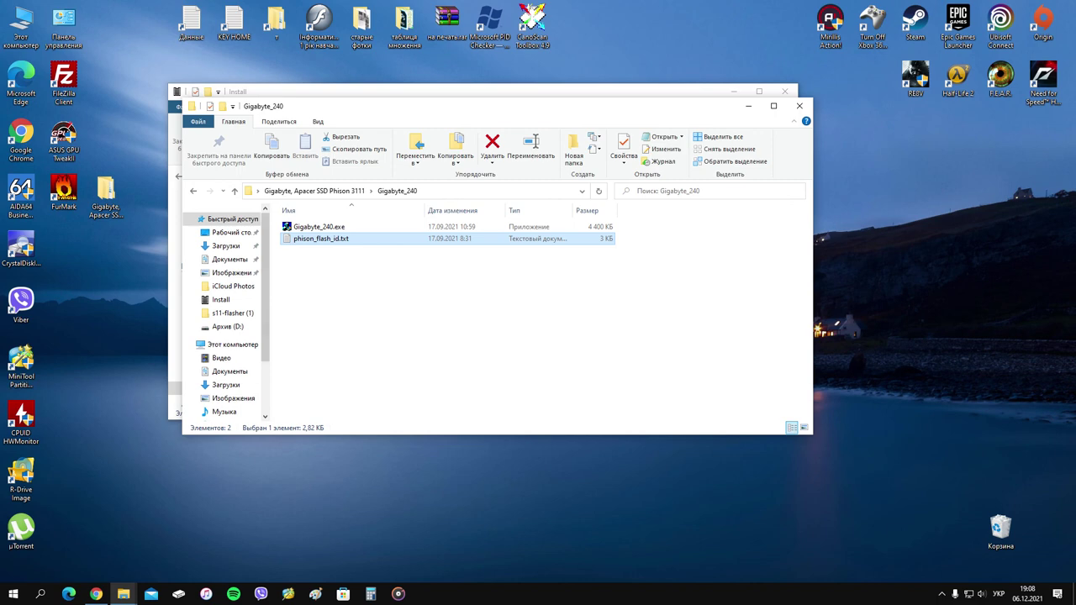
Step: Launch Gigabyte_240.exe, dismiss its startup alert and reposition the S11 firmware flasher window
left_click(395, 286)
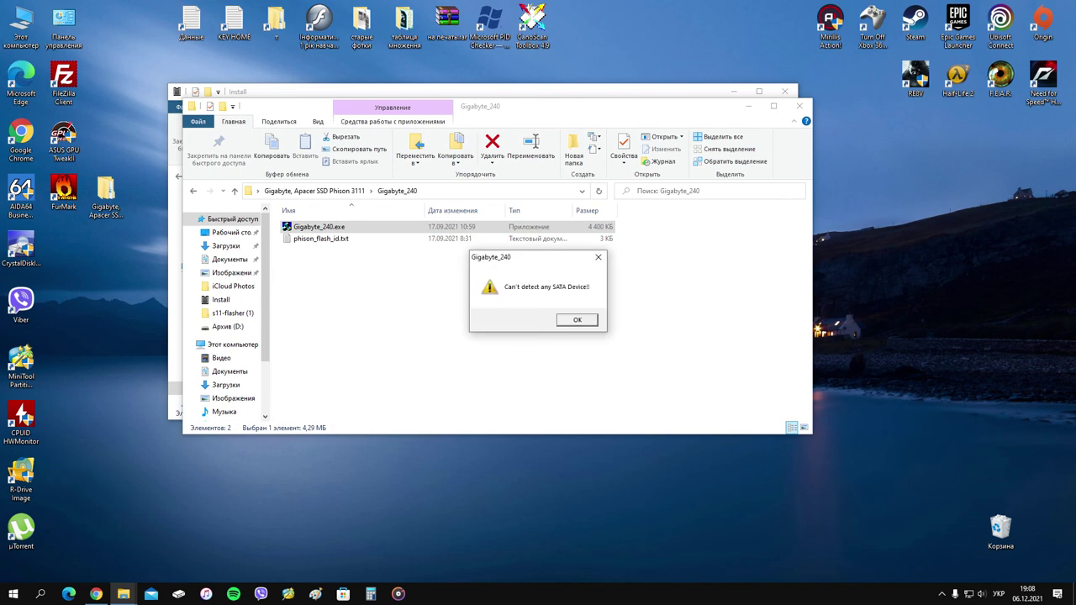
left_click_drag(529, 257, 616, 259)
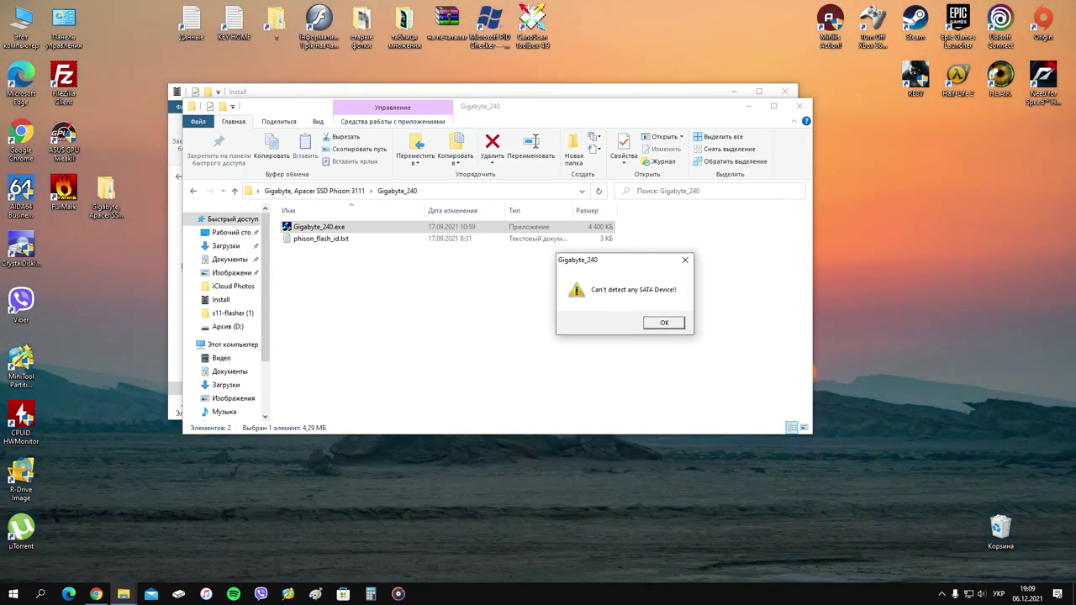
left_click_drag(622, 260, 486, 264)
key("Return")
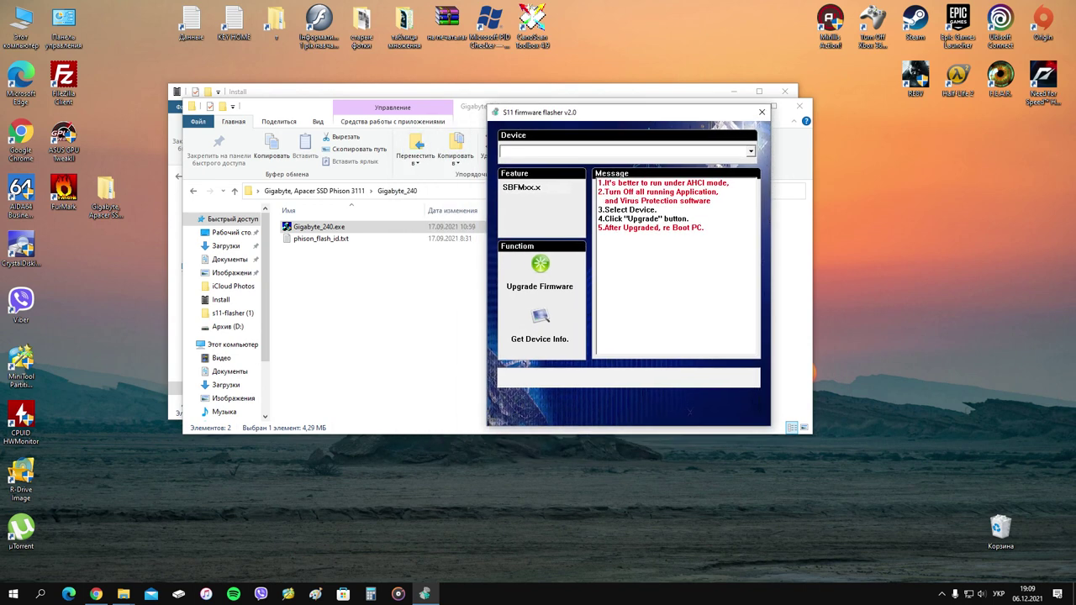
left_click_drag(583, 109, 560, 84)
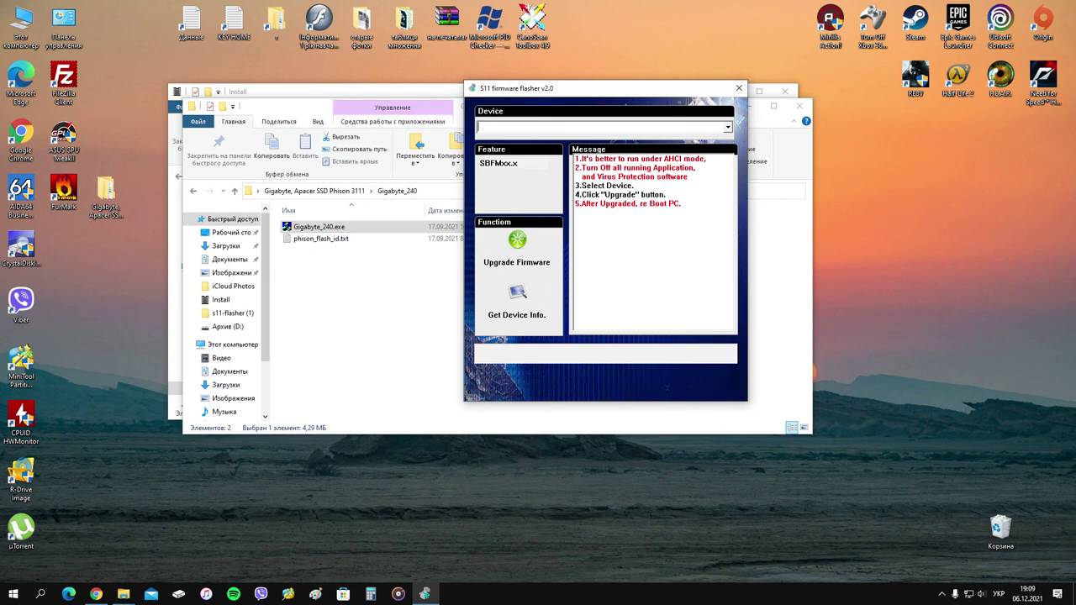
left_click_drag(555, 89, 545, 74)
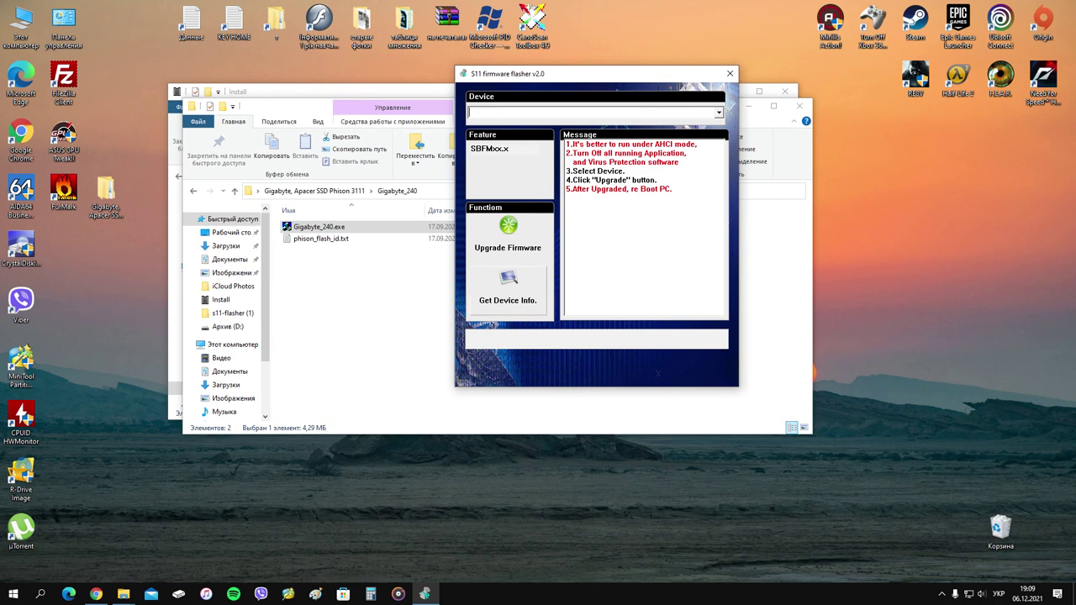
Step: Get the device info in the firmware flasher and examine the model name, firmware version and serial number lines
left_click(507, 291)
left_click(644, 144)
left_click(635, 152)
left_click(635, 163)
left_click(635, 144)
left_click(634, 153)
left_click(635, 144)
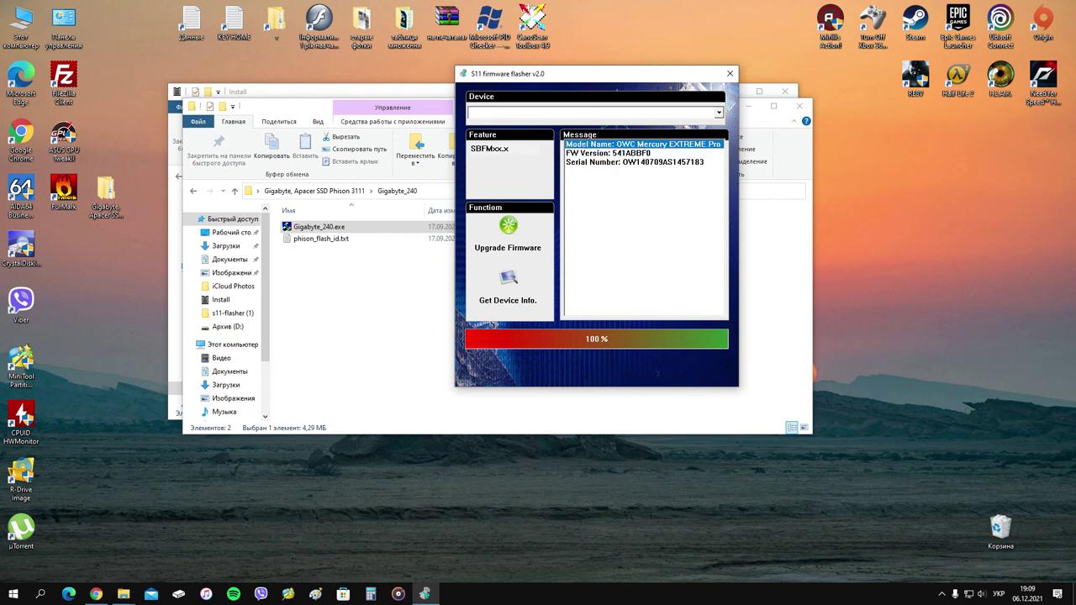
left_click(634, 153)
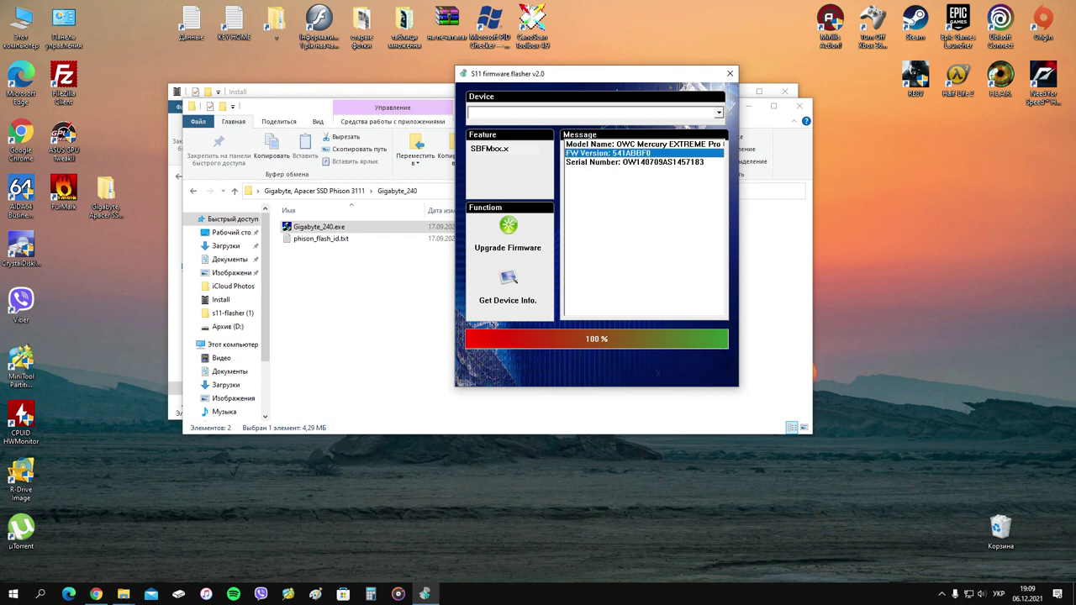
left_click(634, 162)
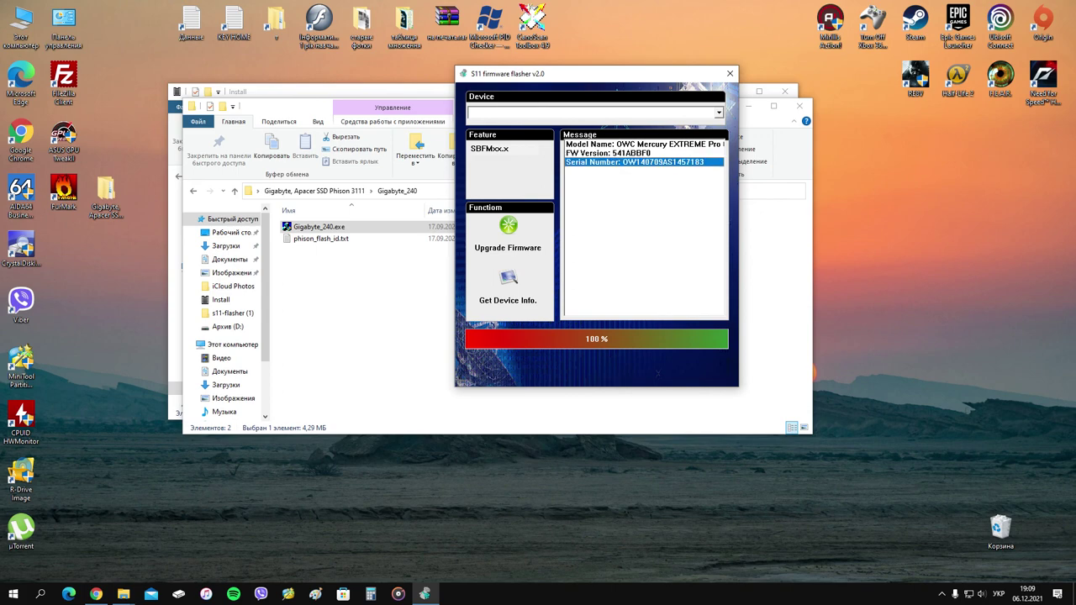
left_click_drag(588, 74, 629, 72)
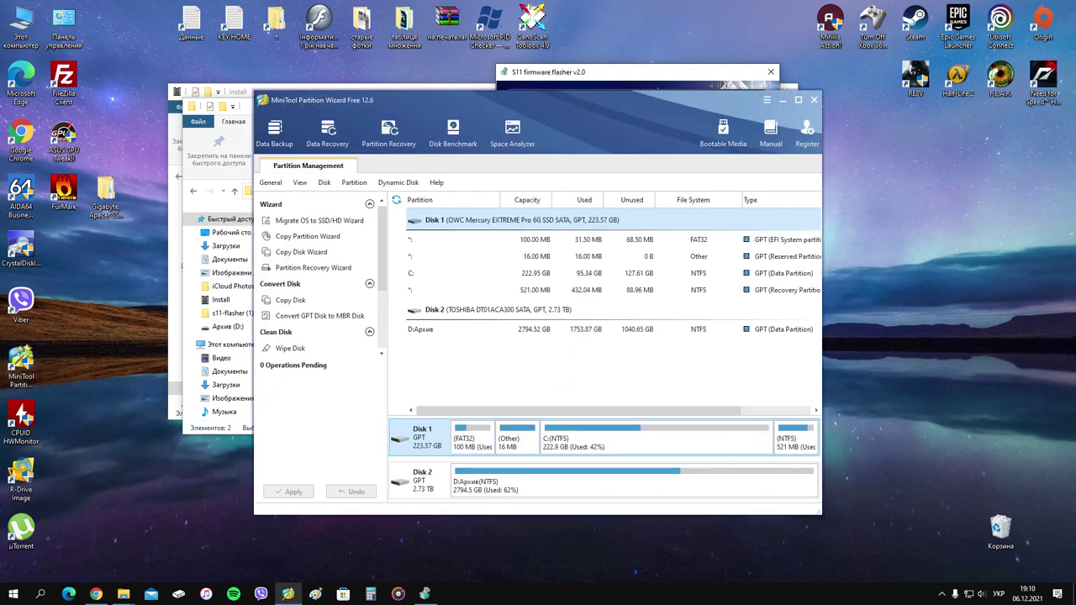
Step: Inspect Disk 2 in the disk list of MiniTool Partition Wizard and quit the program
left_click(498, 311)
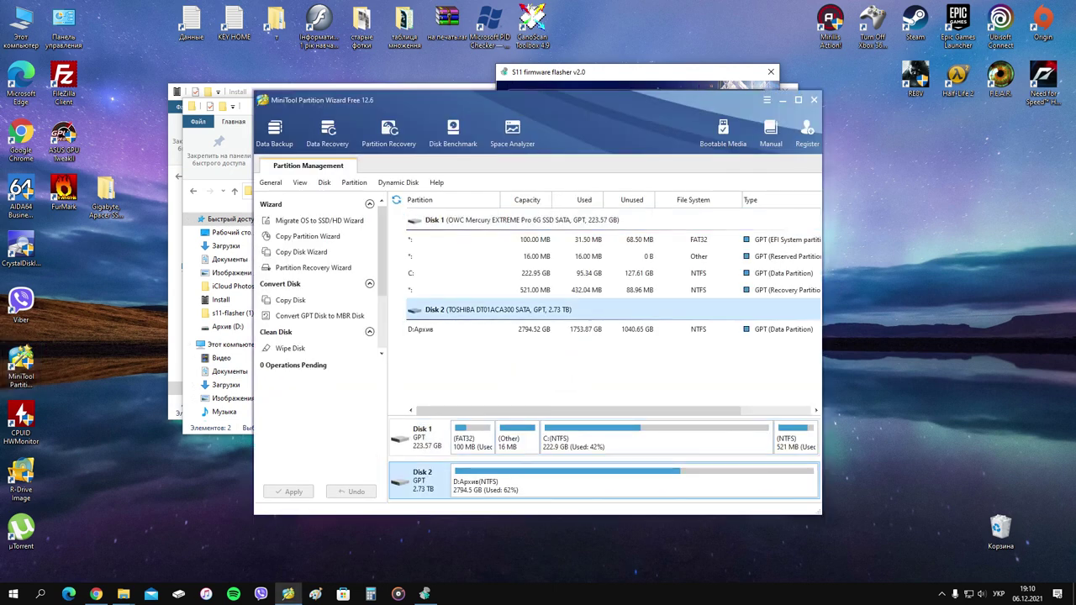
left_click_drag(521, 100, 517, 125)
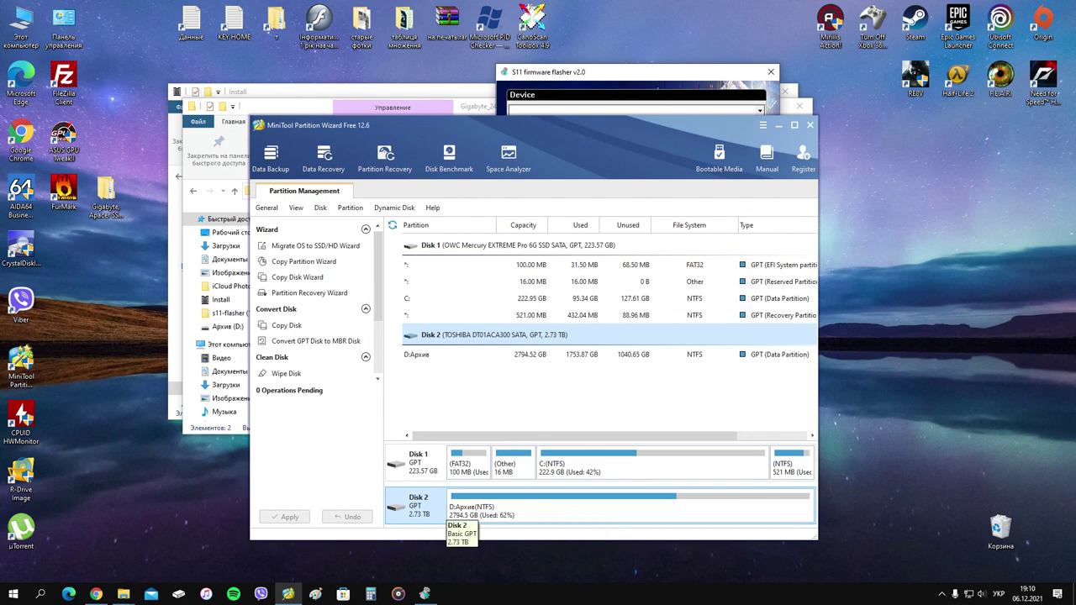
left_click(809, 125)
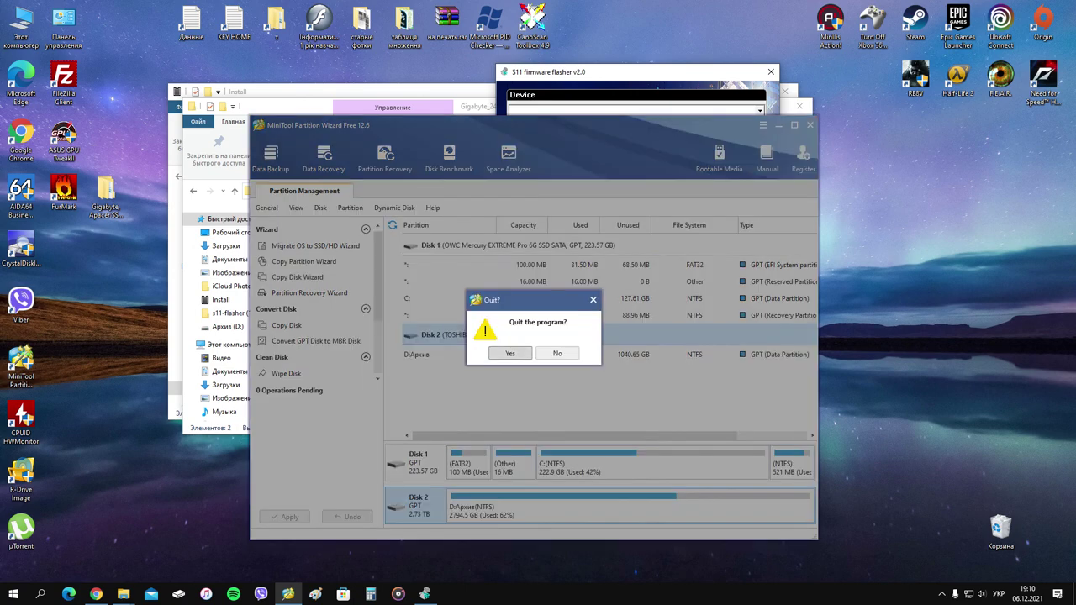
left_click(505, 353)
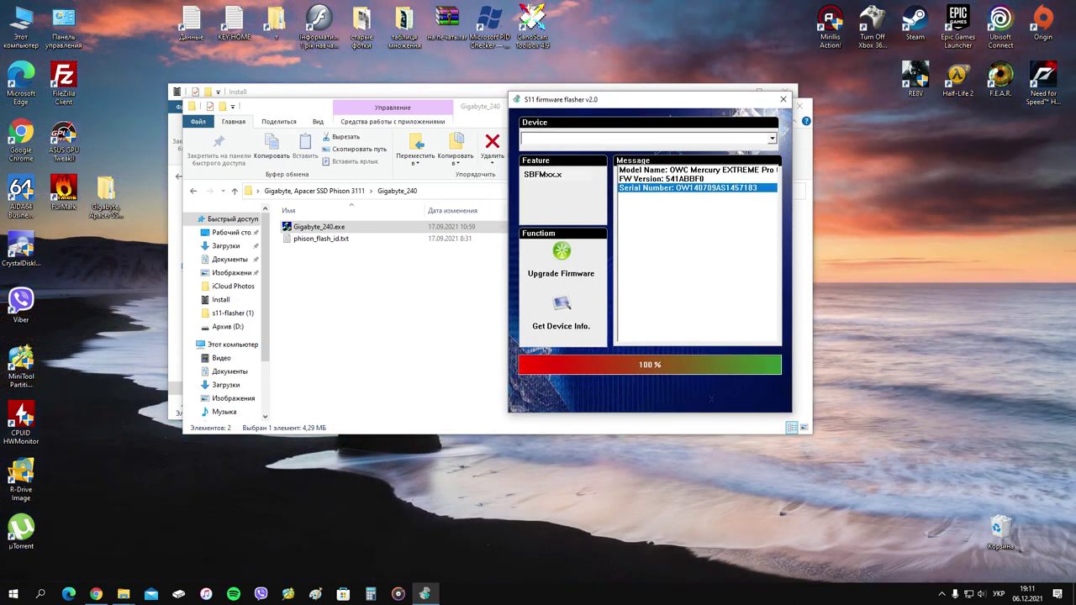